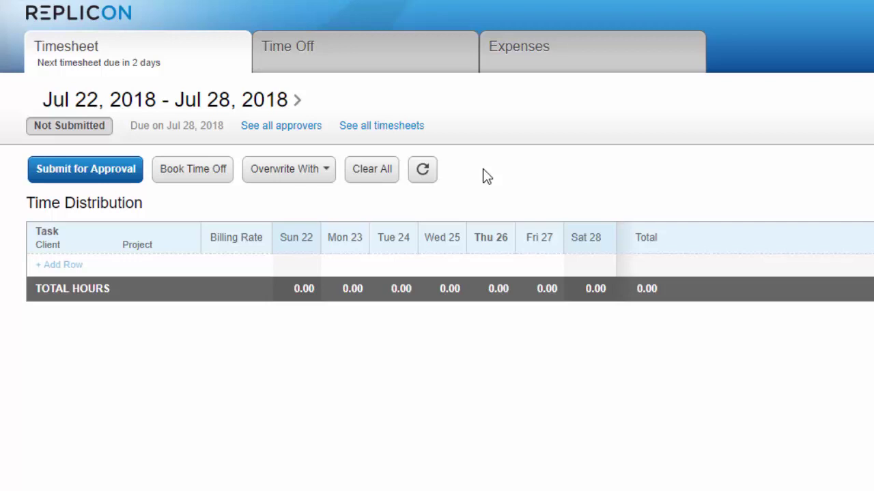
Add a timesheet row for Xo Xo Communications, project Dashboarding, task Discovery, with the billable Senior Consultant rate.
left_click(79, 268)
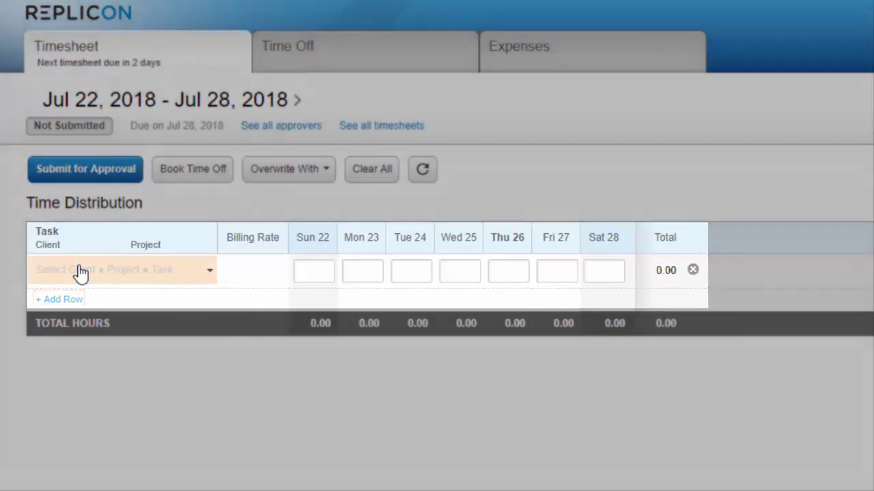
left_click(79, 270)
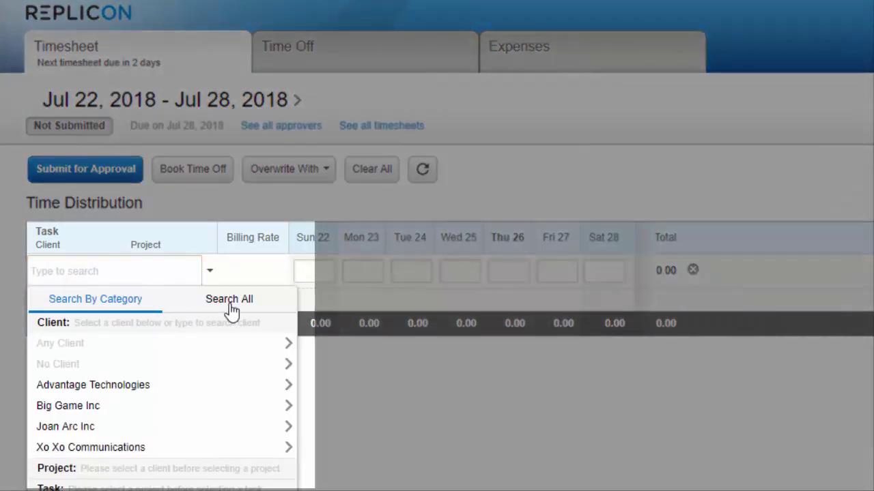
left_click(231, 306)
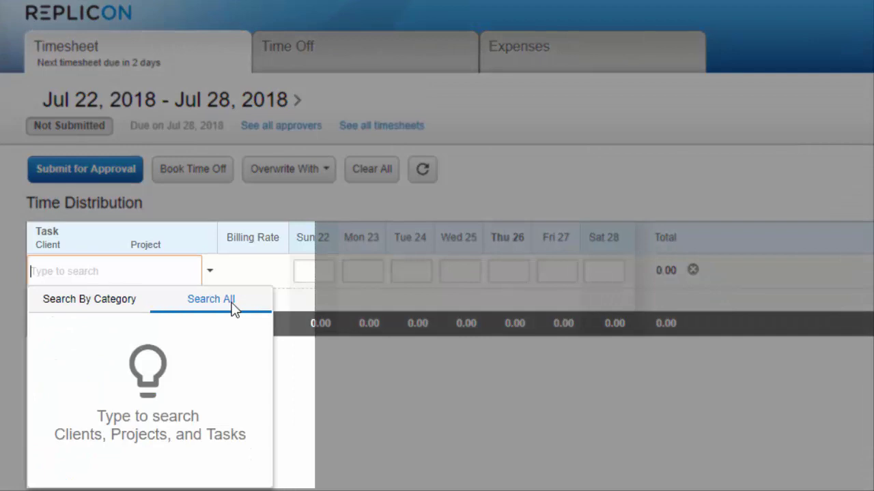
type("dashboarding")
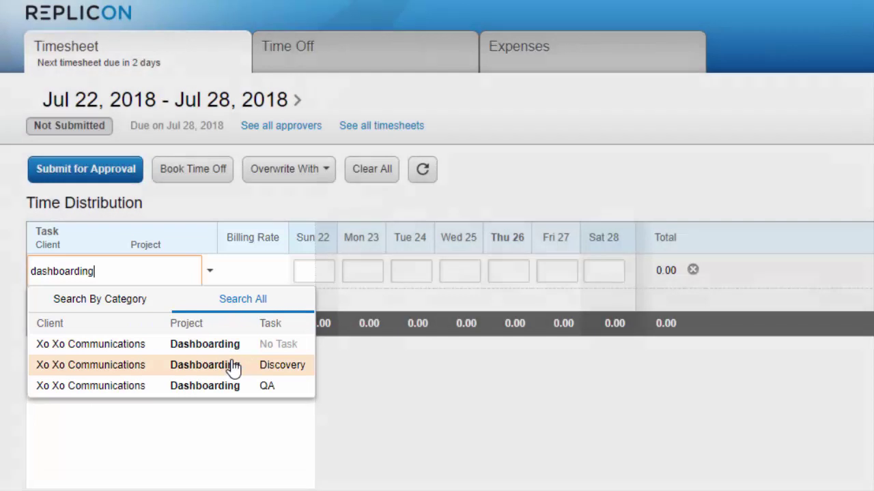
left_click(232, 366)
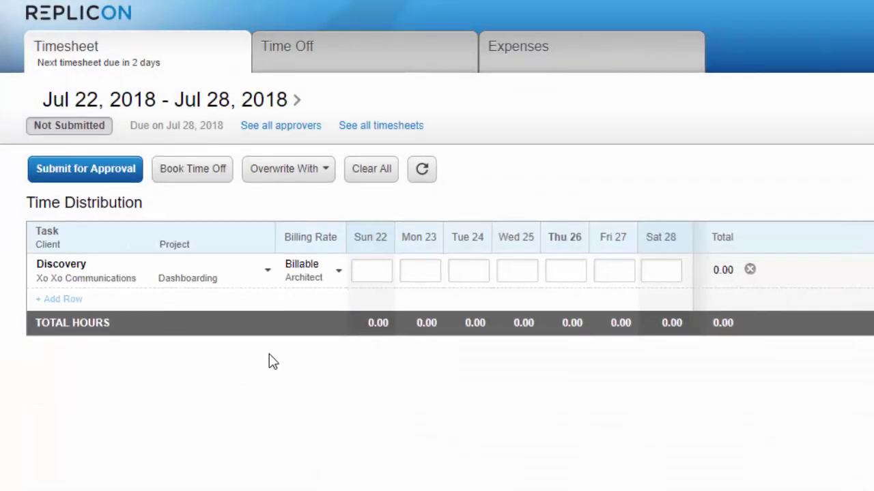
left_click(337, 272)
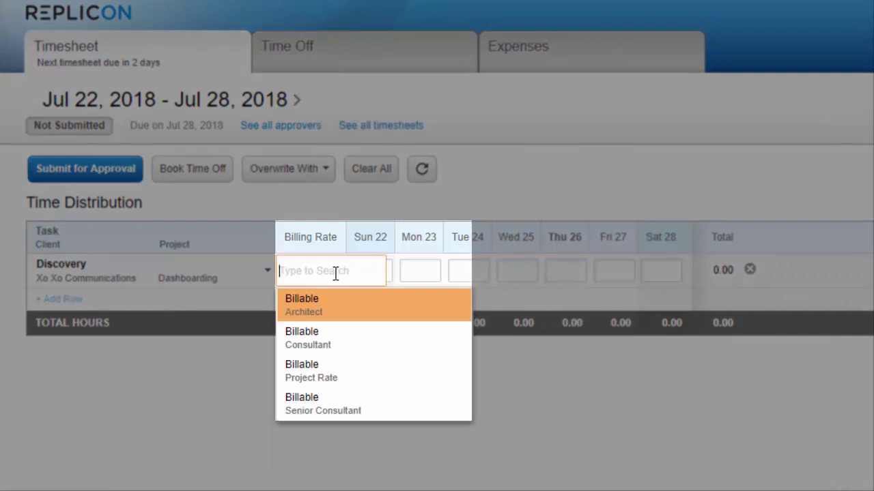
left_click(371, 410)
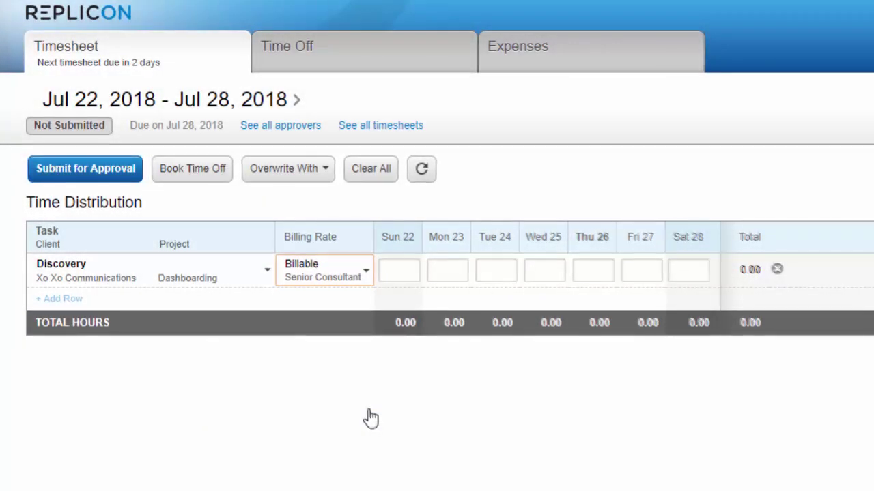
Add a second timesheet row for client Advantage Technologies, project Evaluation of Billing Systems, task Discovery.
left_click(69, 300)
left_click(68, 306)
left_click(70, 340)
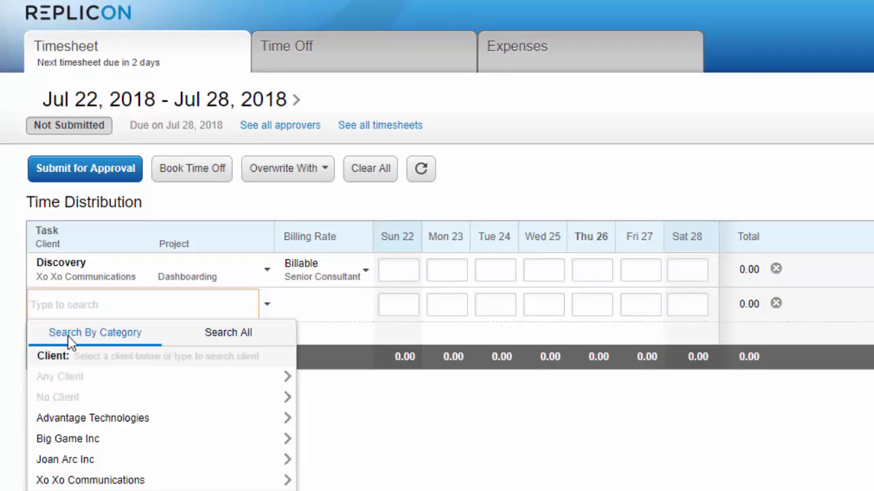
left_click(90, 415)
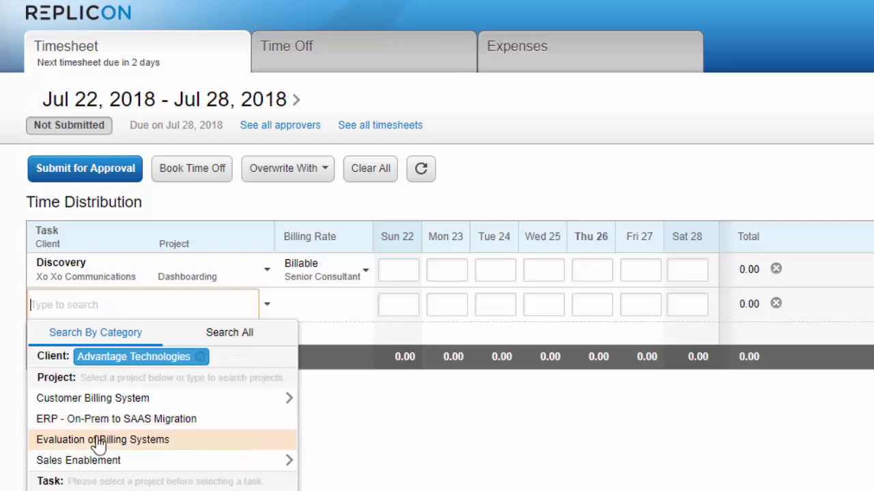
left_click(96, 441)
left_click(98, 461)
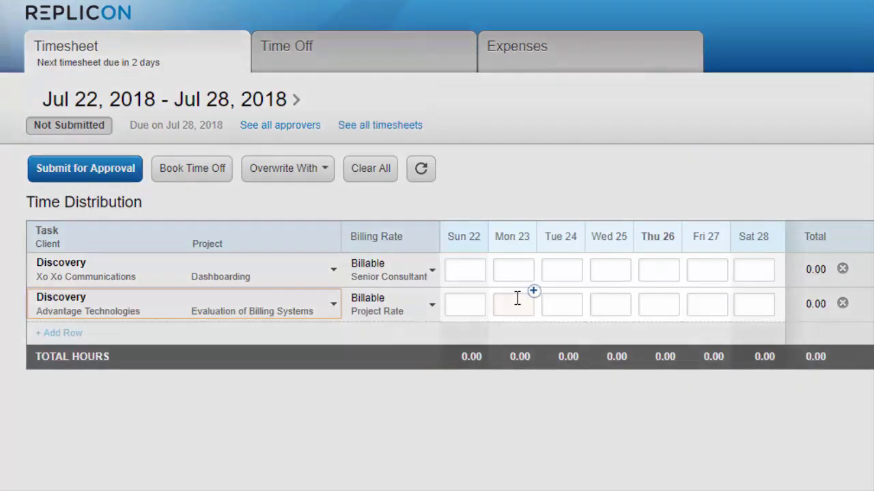
Enter Dashboarding hours of 8 Monday, 4 Wednesday and 8 Thursday, and Evaluation of Billing Systems hours of 8 Tuesday, 4 Wednesday and 8 Friday.
left_click(523, 275)
type("8")
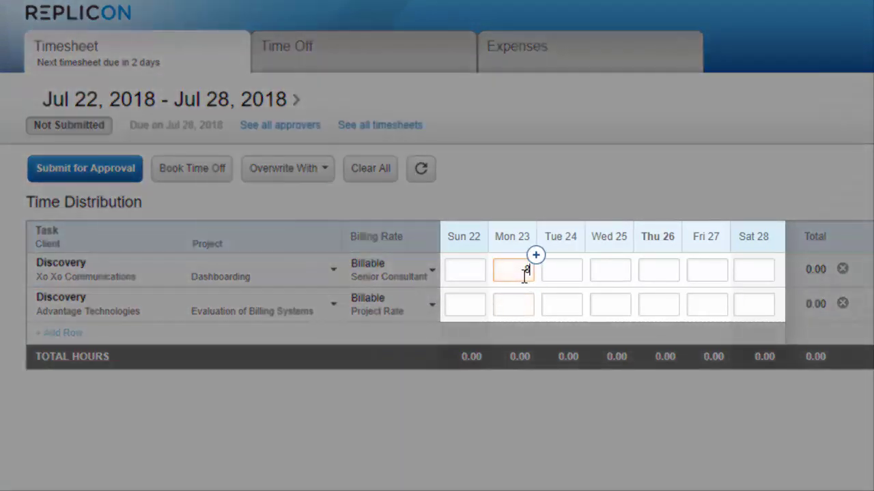
left_click(553, 300)
type("8")
left_click(603, 273)
type("4")
left_click(606, 302)
type("4")
left_click(657, 275)
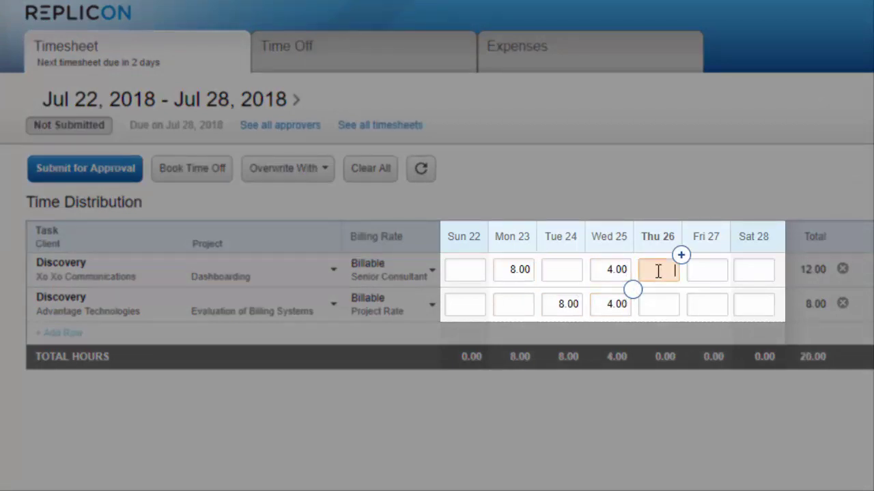
type("8")
left_click(699, 301)
type("8")
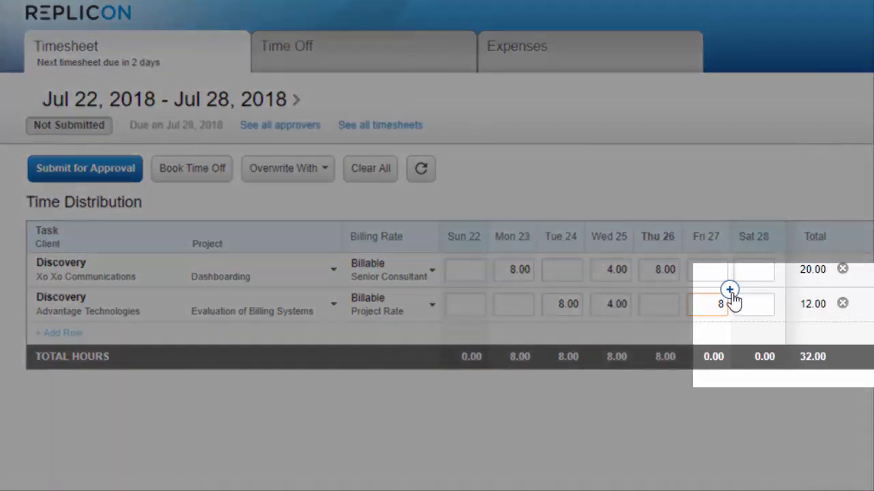
Add and save the comment "Nearly done!" on Friday's Evaluation of Billing Systems entry.
left_click(729, 291)
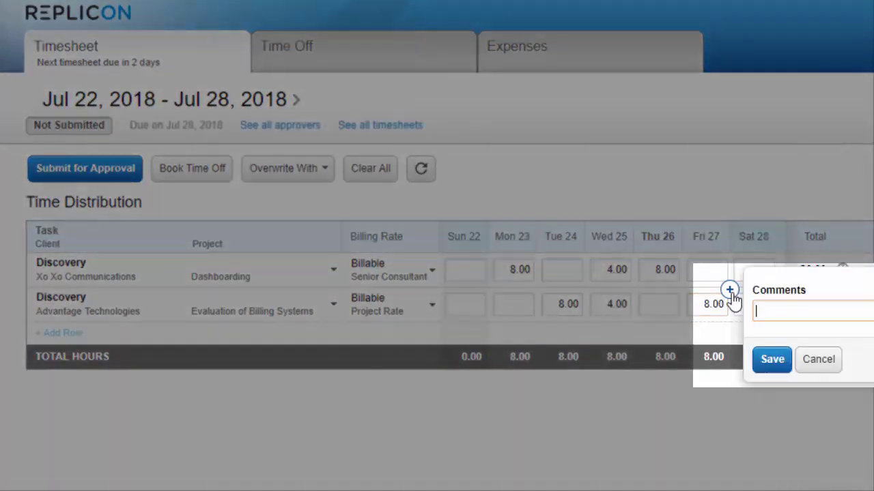
type("Nearly done!")
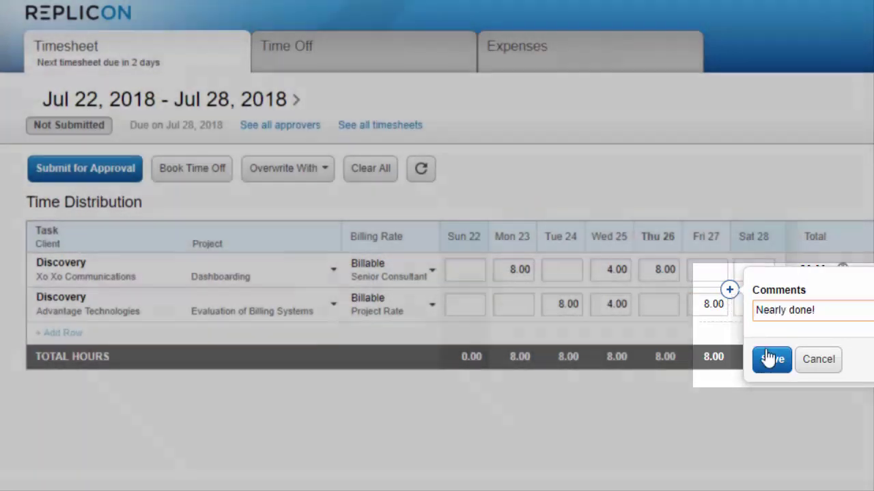
left_click(772, 359)
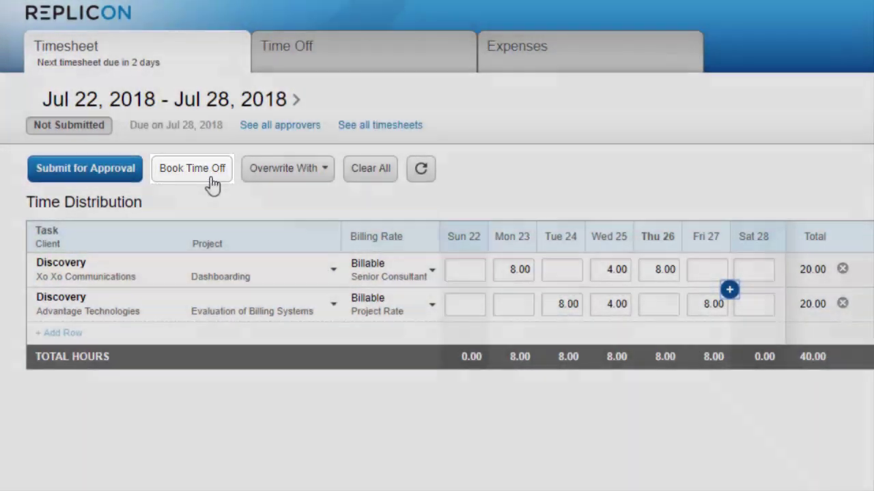
Start a time off booking from the timesheet and choose Sick as its type.
left_click(210, 177)
left_click(212, 179)
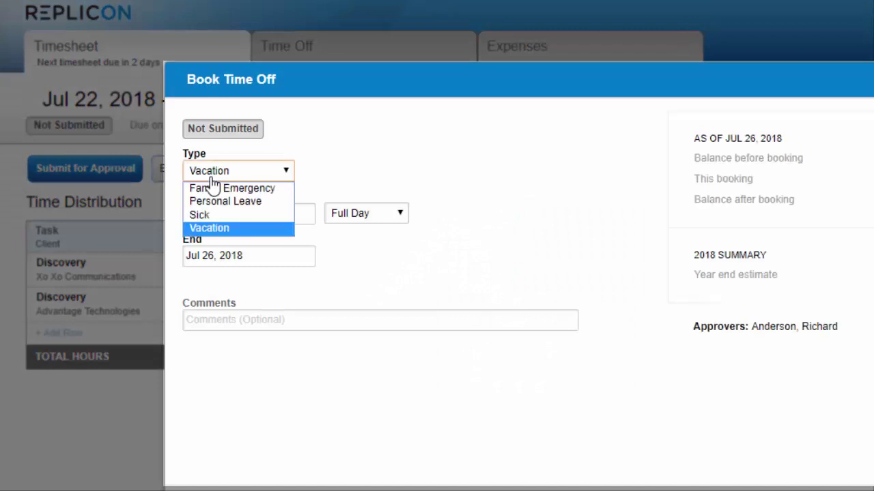
left_click(217, 214)
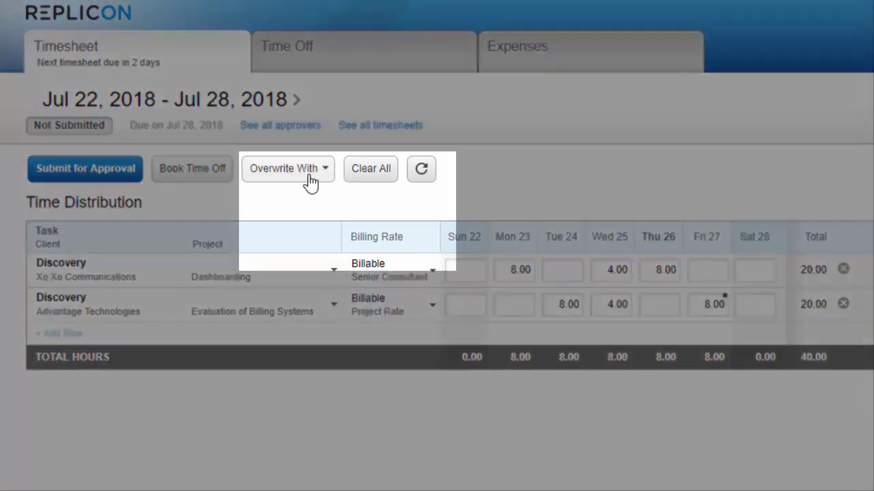
Review the options for overwriting the timesheet, and view all of its approvers.
left_click(309, 176)
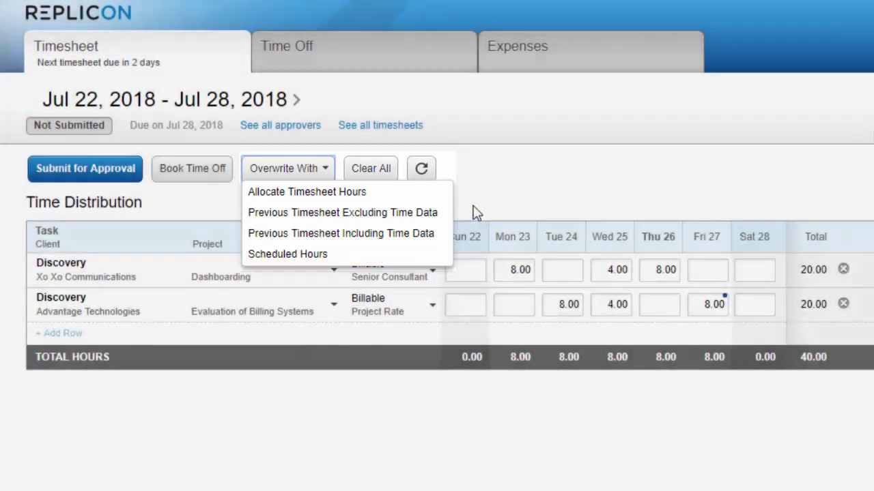
left_click(471, 209)
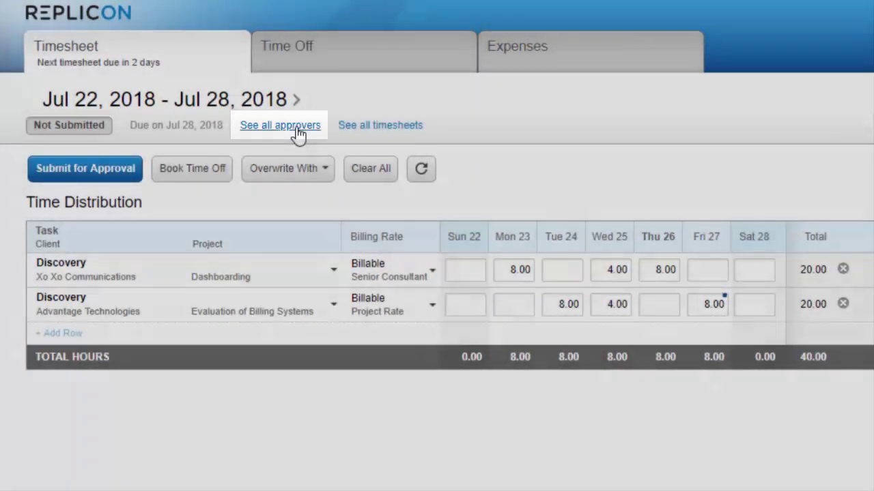
left_click(298, 130)
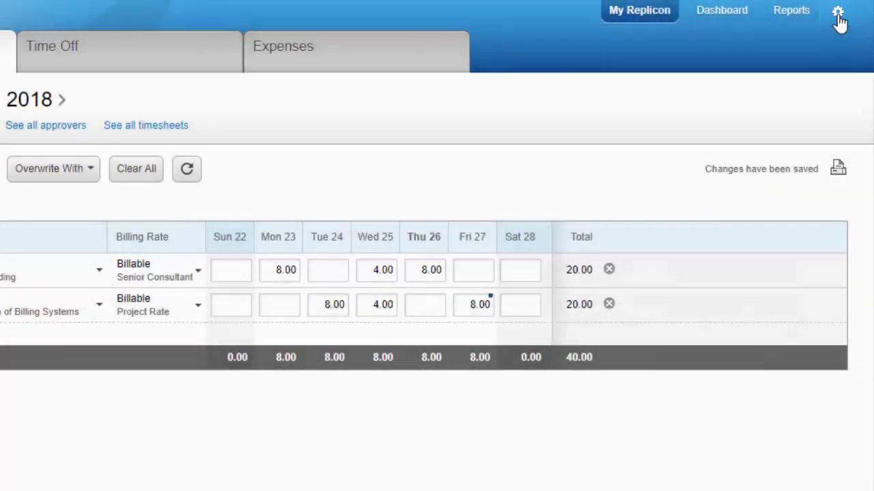
Open the personal account settings and look through the timesheet display options.
left_click(839, 15)
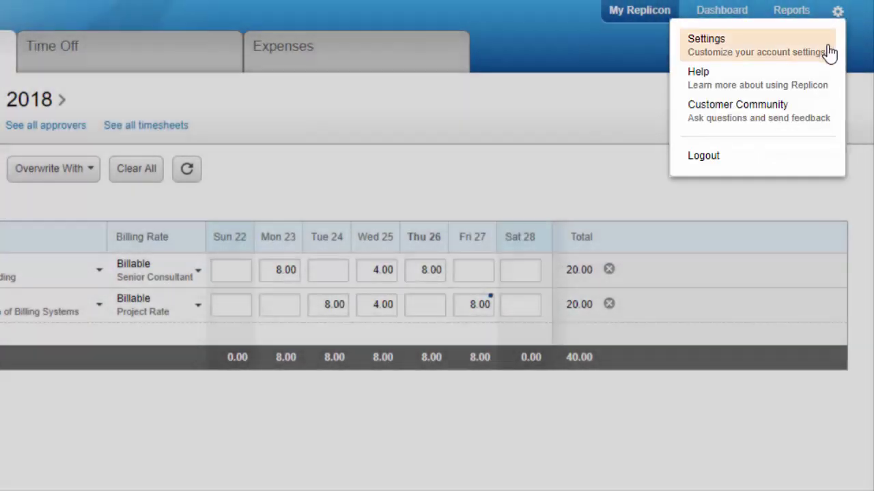
left_click(829, 52)
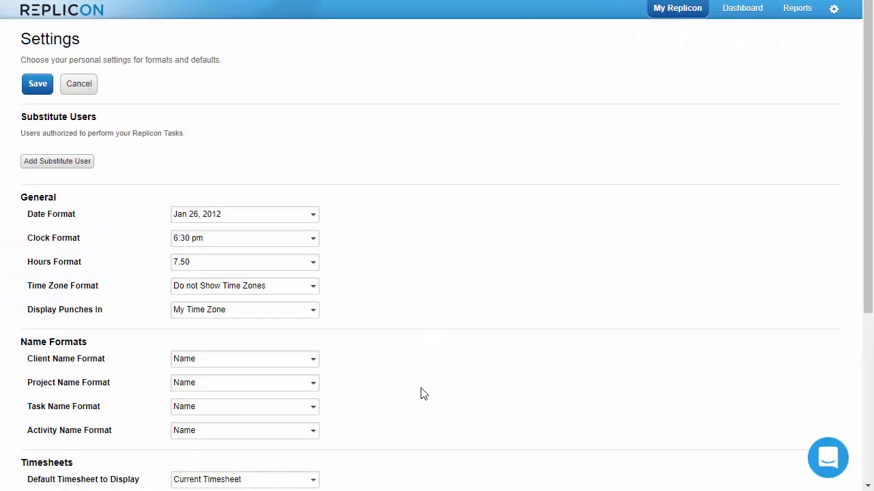
scroll(422, 389, "down", 3)
left_click(315, 276)
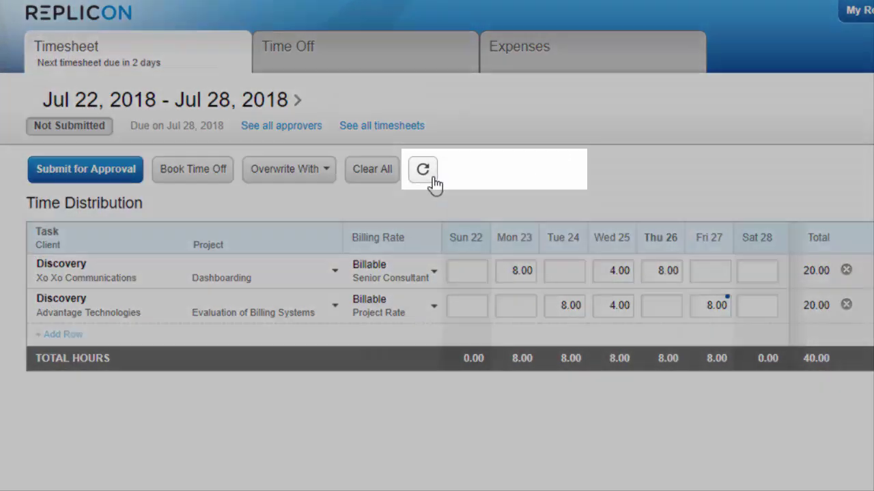
Check when the timesheet was last calculated and recalculate it.
mouse_move(427, 177)
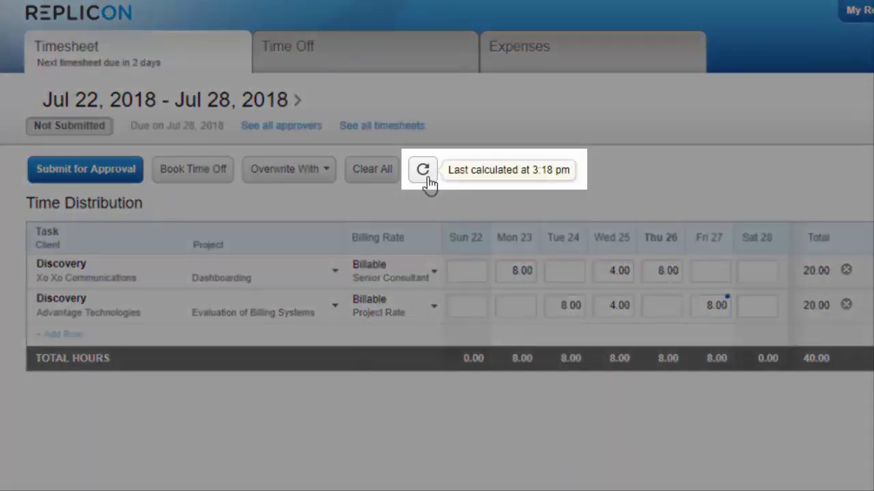
left_click(423, 171)
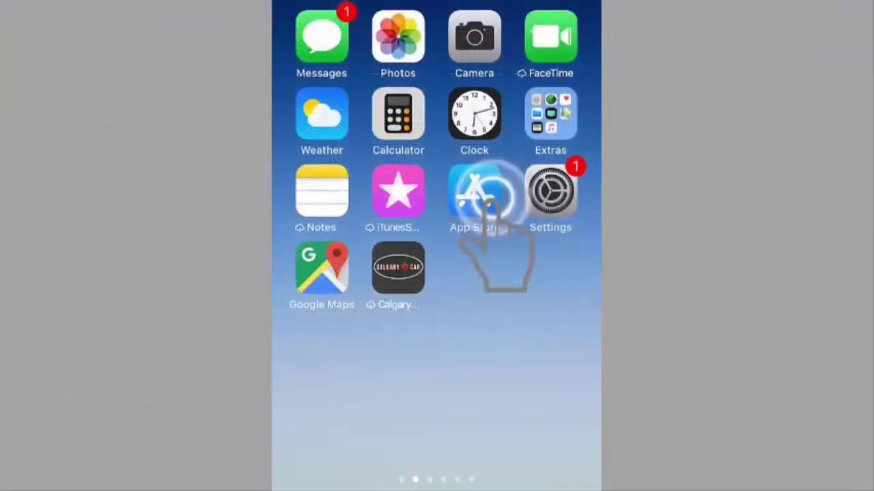
Switch to the phone's App Store and search for "Replicon".
type("Re")
type("plico")
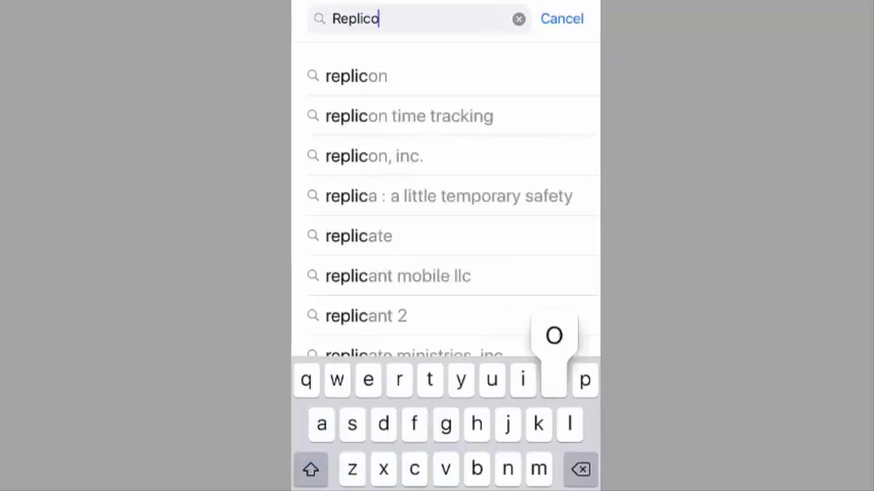
type("n")
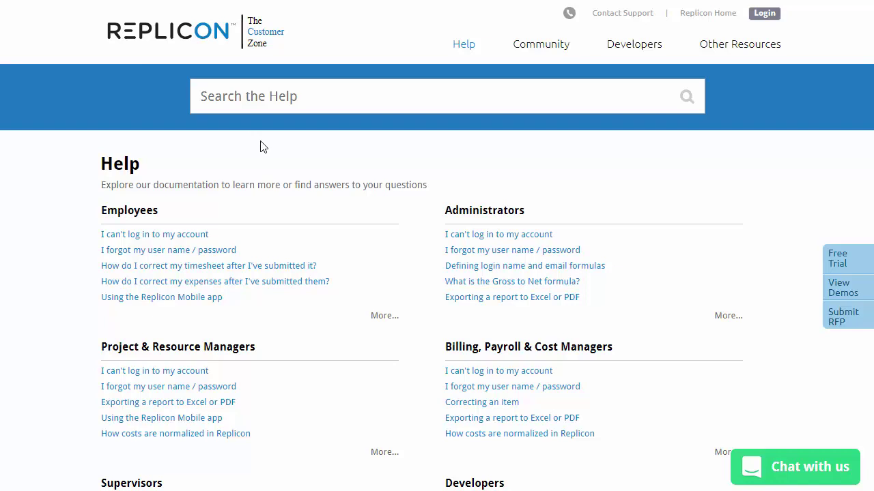
In the Replicon help site, open the Employees help and show its timesheet articles on entering time.
left_click(139, 217)
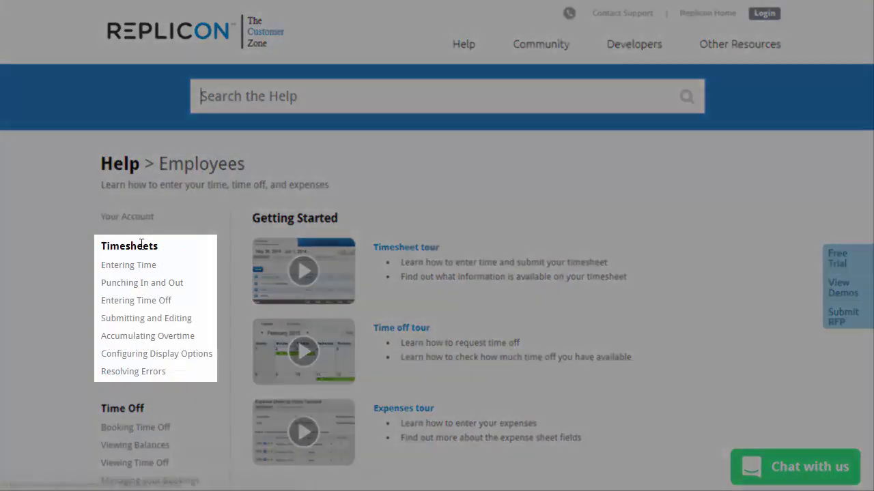
left_click(133, 271)
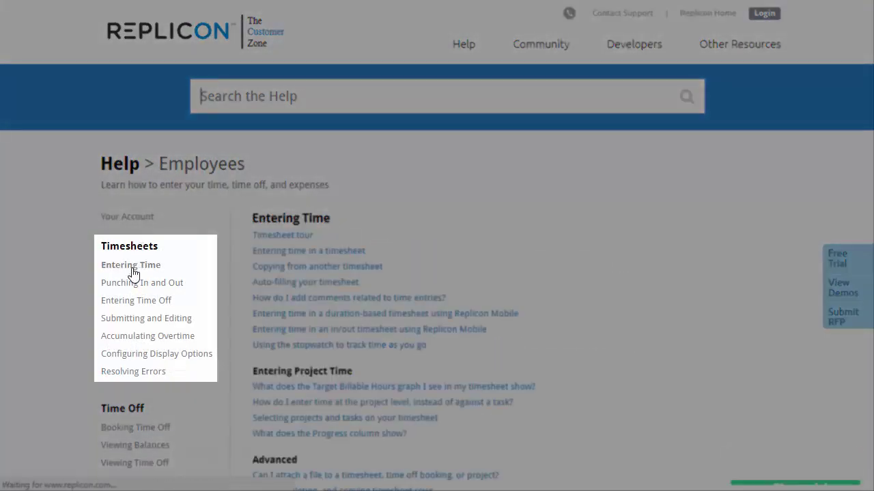